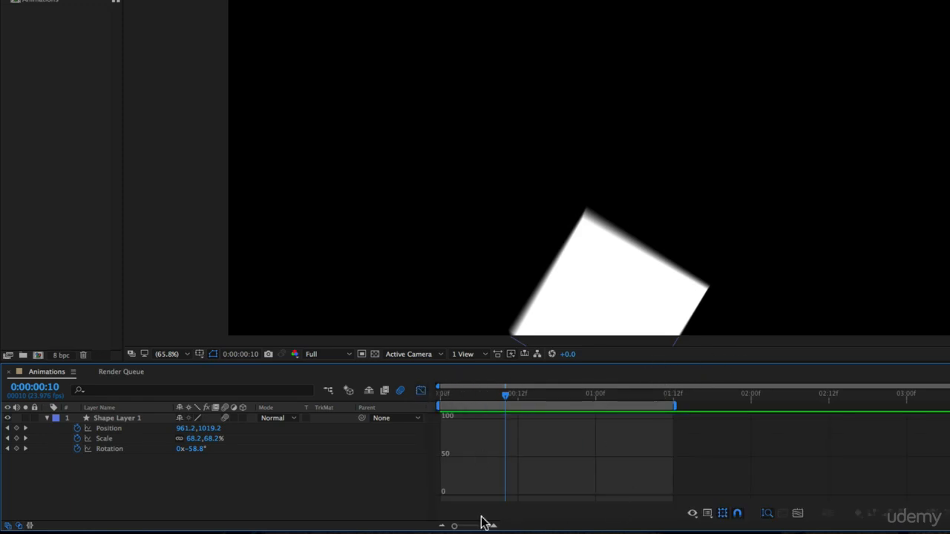
- Switch the timeline out of the Graph Editor and select all keyframes of Shape Layer 1
drag(456, 362, 454, 226)
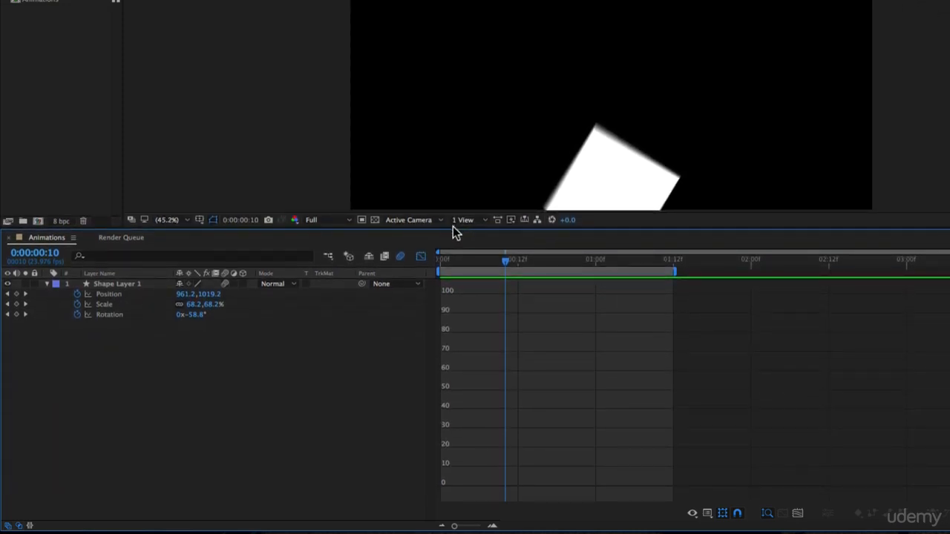
click(419, 256)
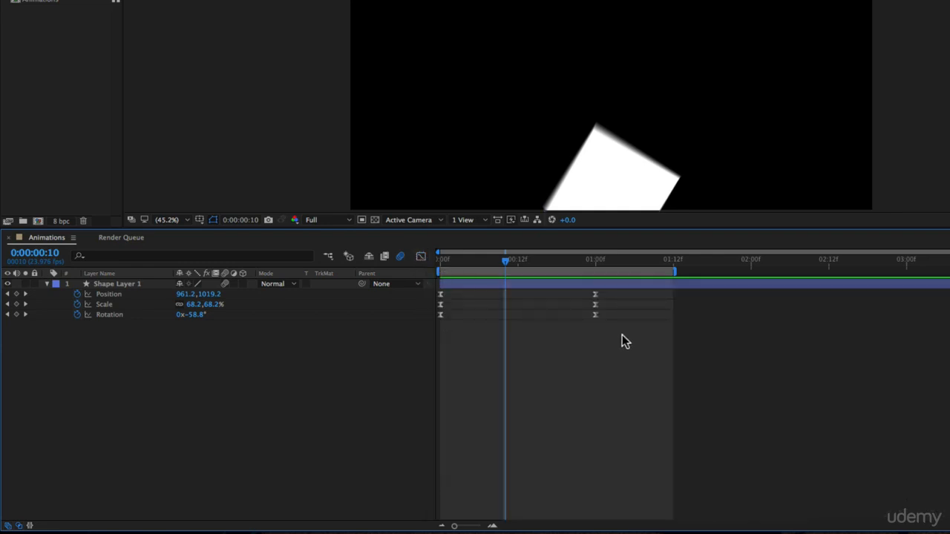
drag(621, 335, 437, 302)
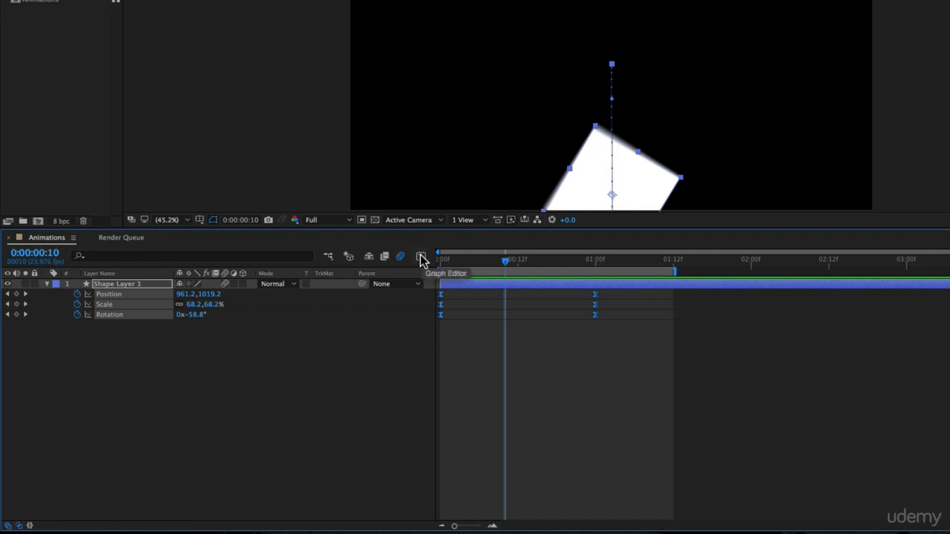
drag(666, 367, 411, 291)
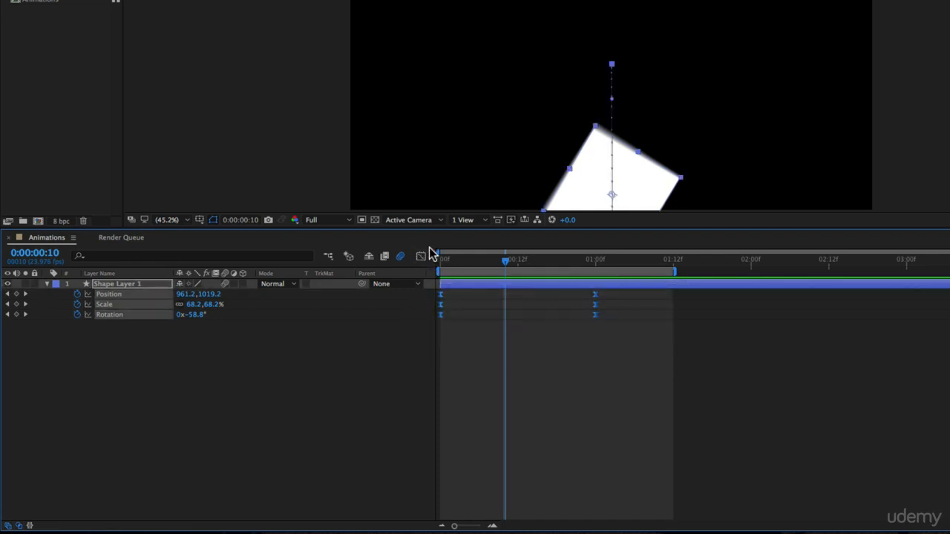
- Examine the speed graphs in the Graph Editor, isolating the Position curve while scrubbing through the animation
click(420, 258)
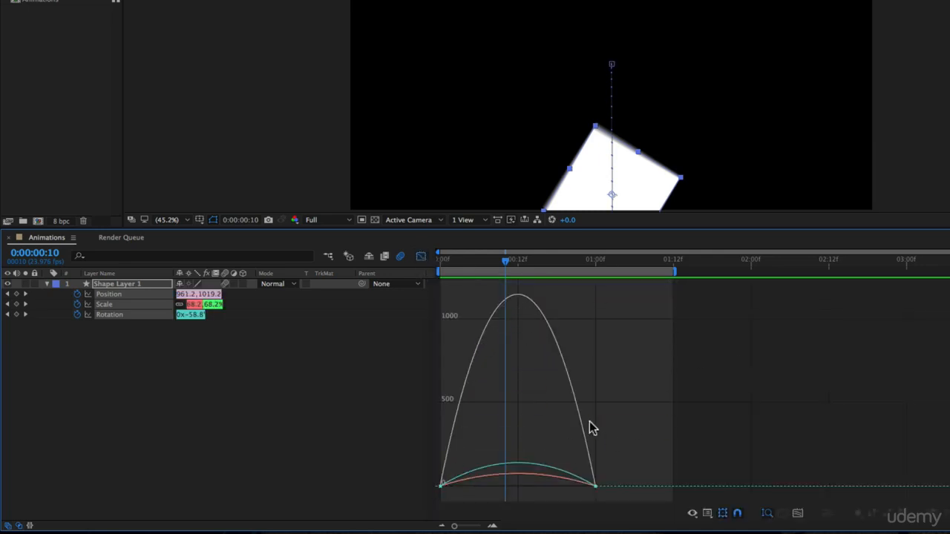
drag(454, 254, 486, 269)
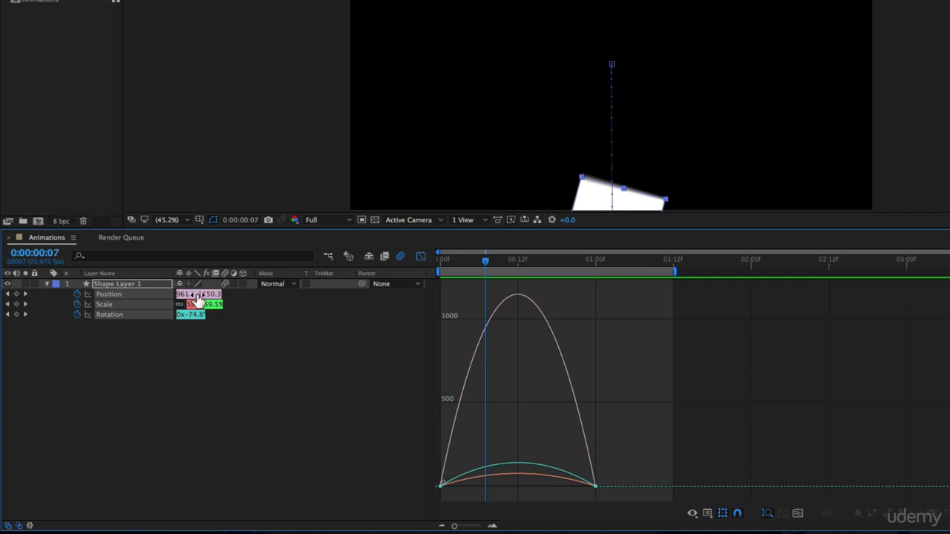
drag(482, 265, 381, 278)
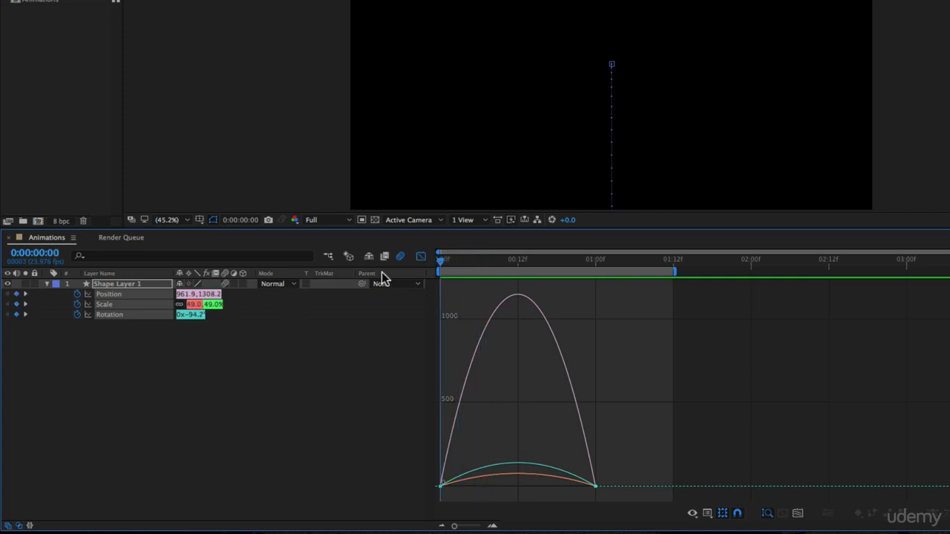
click(226, 352)
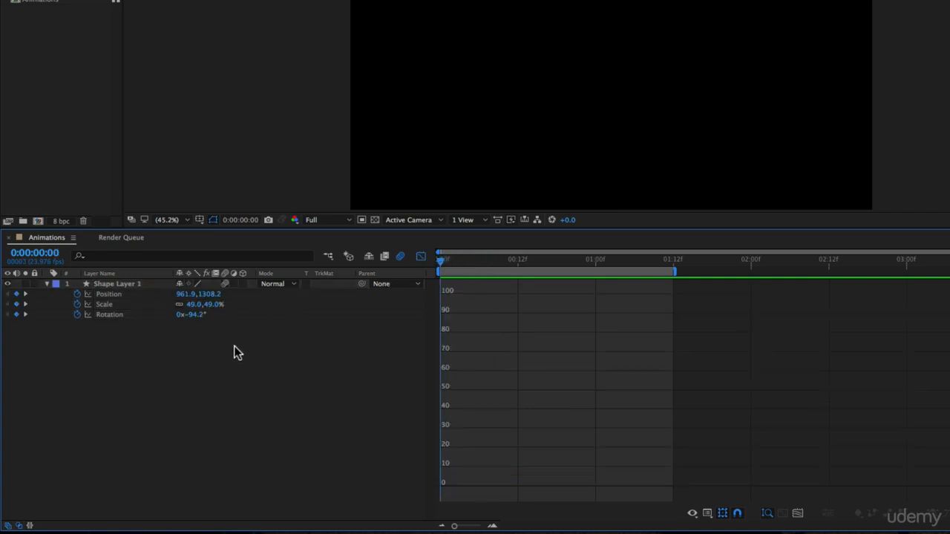
click(111, 294)
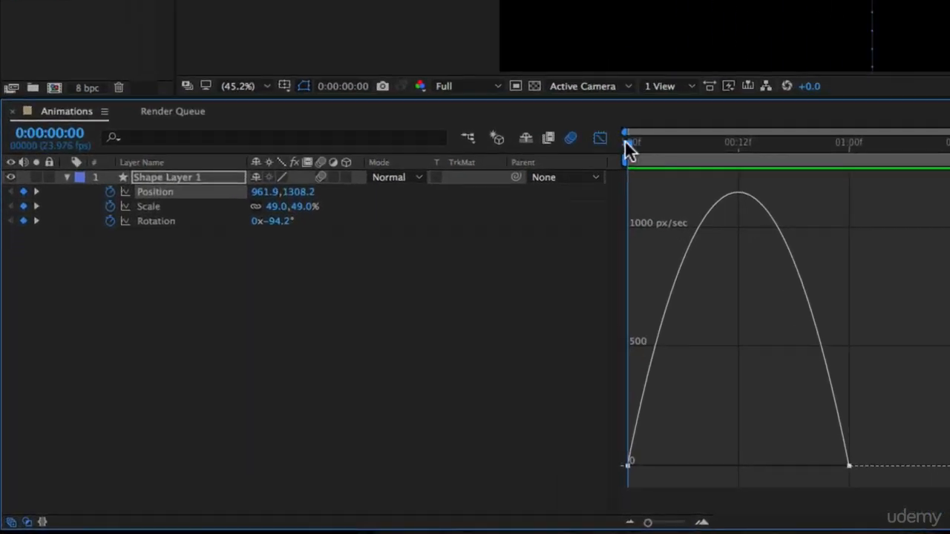
drag(439, 263, 473, 282)
drag(675, 174, 587, 186)
drag(630, 146, 737, 149)
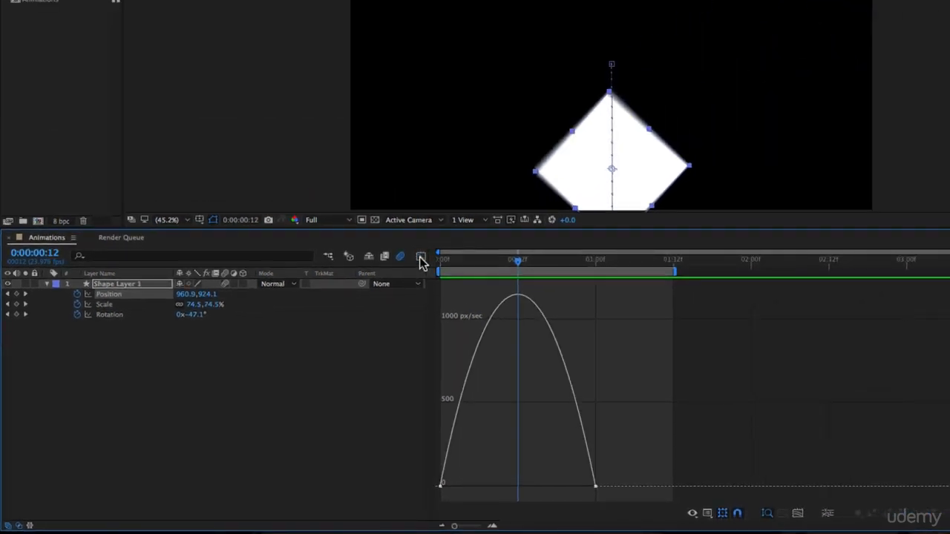
- Convert the Position keyframes to linear and preview the resulting motion
click(420, 257)
drag(610, 292, 442, 299)
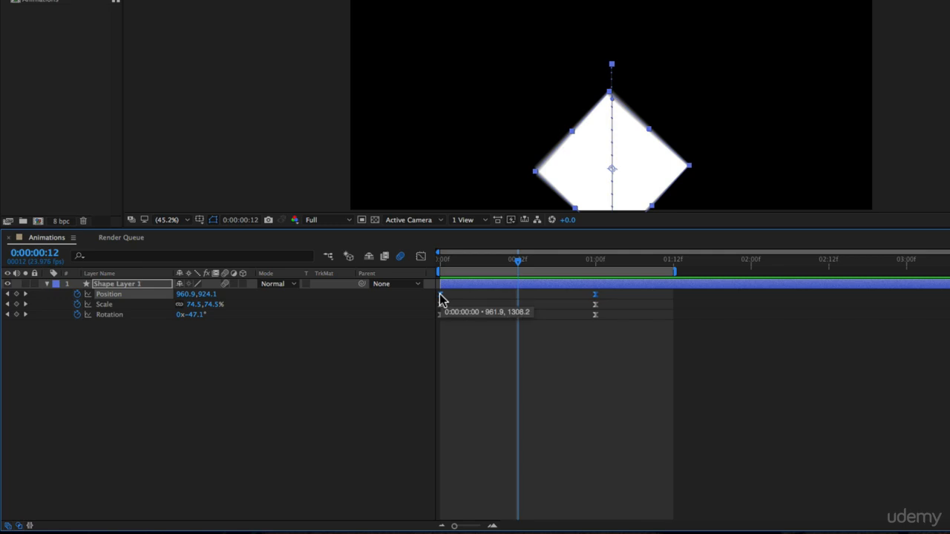
key(super)
super+click(440, 295)
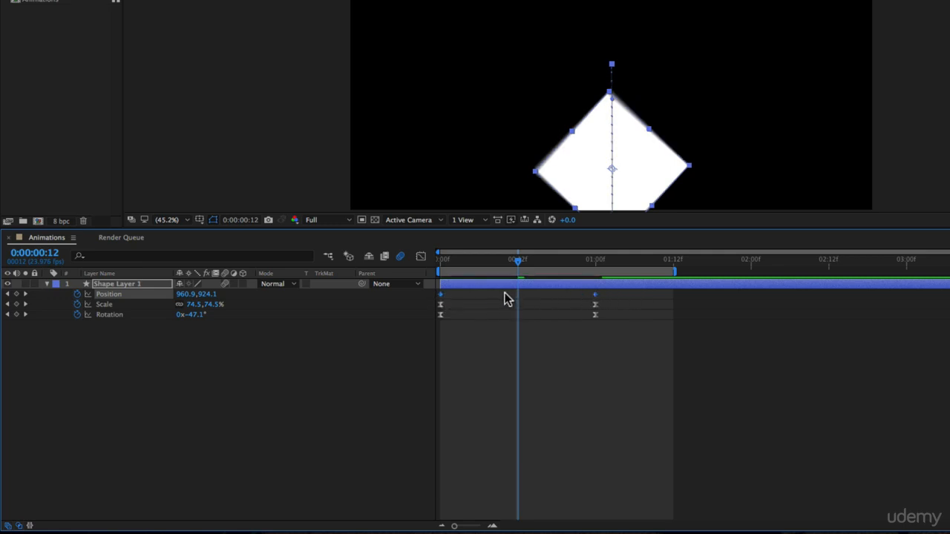
click(420, 257)
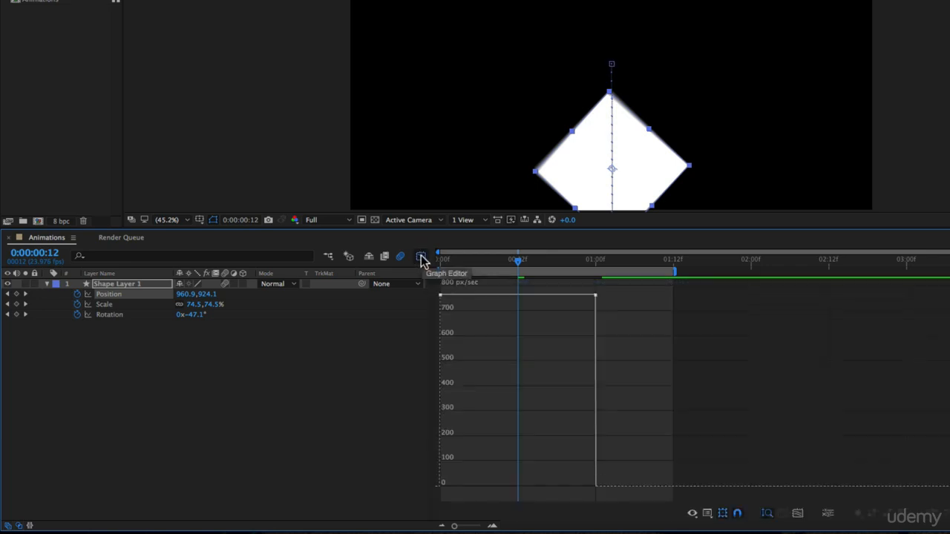
mouse_move(443, 299)
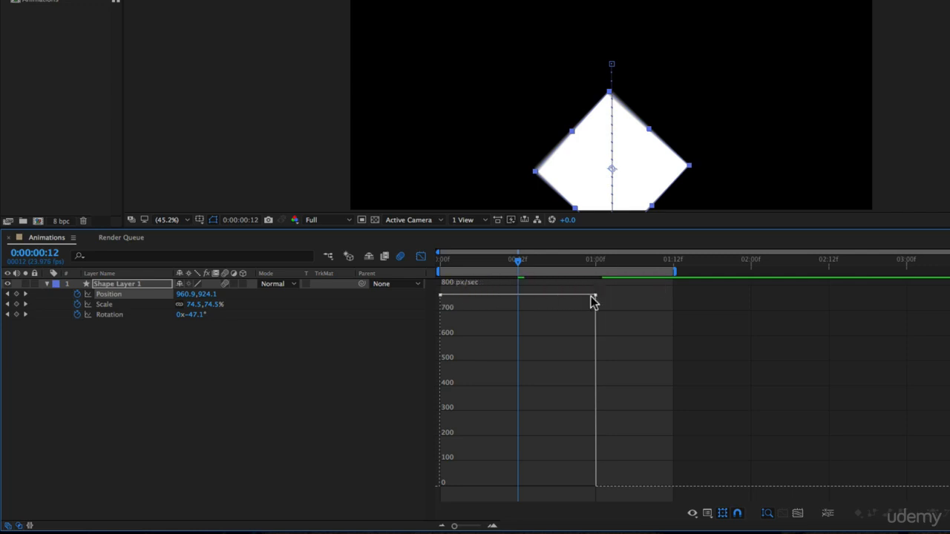
key(space)
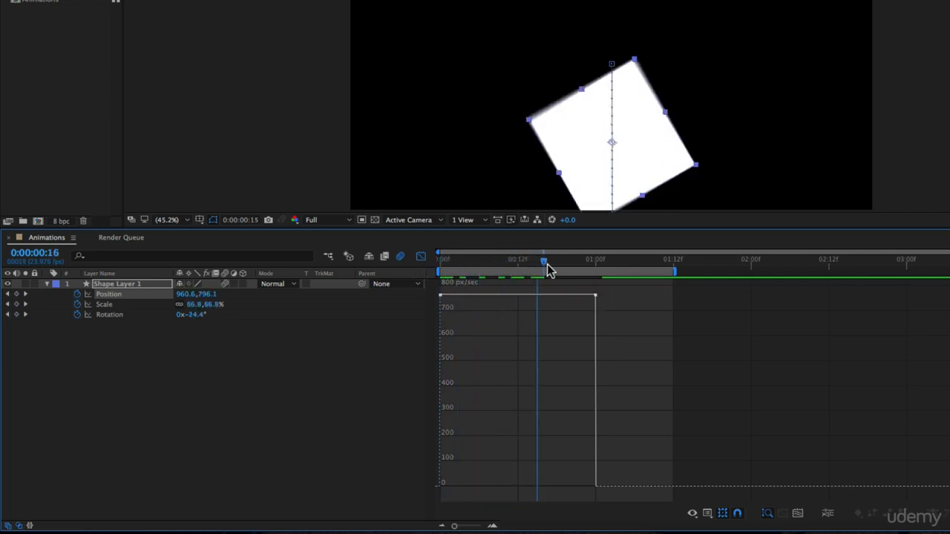
- Undo the linear keyframe conversion and reopen the Graph Editor
click(422, 256)
key(super+z)
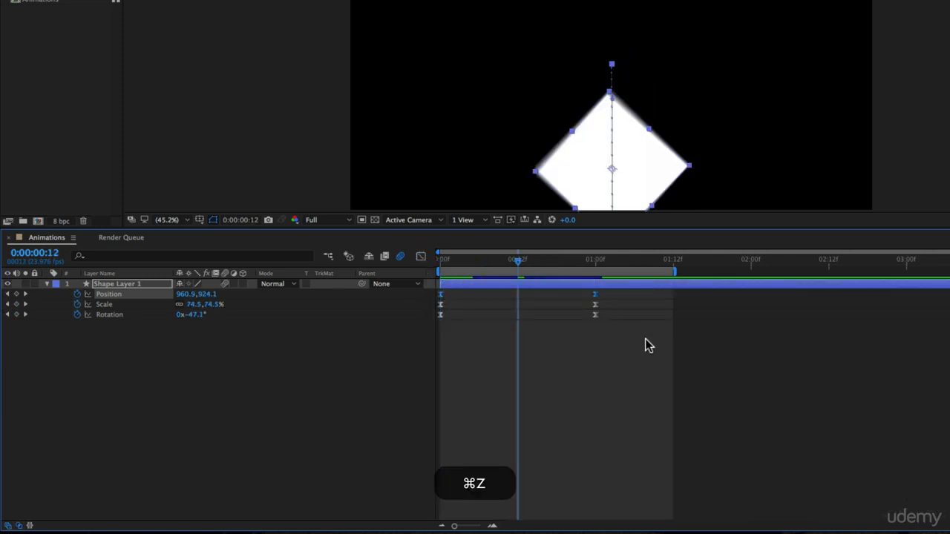
click(420, 257)
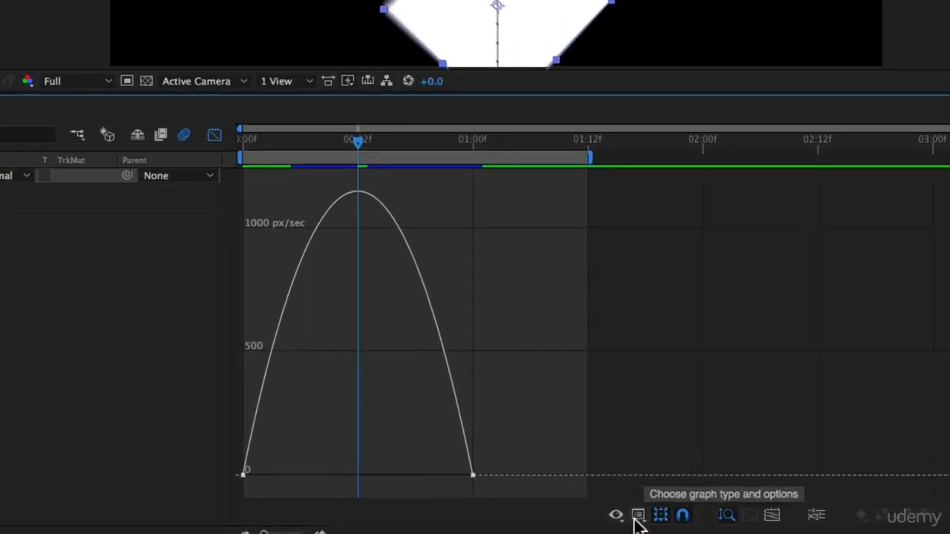
- Switch the Graph Editor to Edit Value Graph and scrub the Position curve from start to 1 second
click(707, 513)
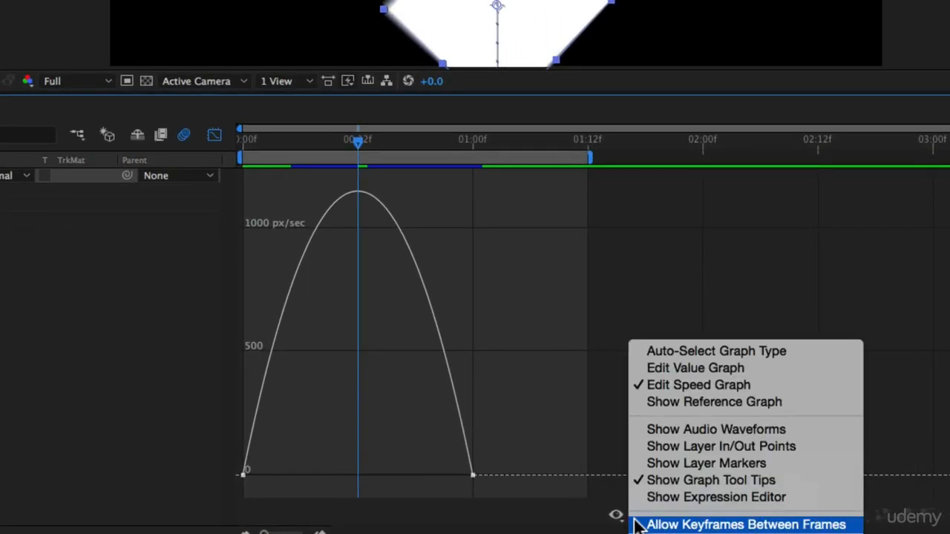
click(685, 366)
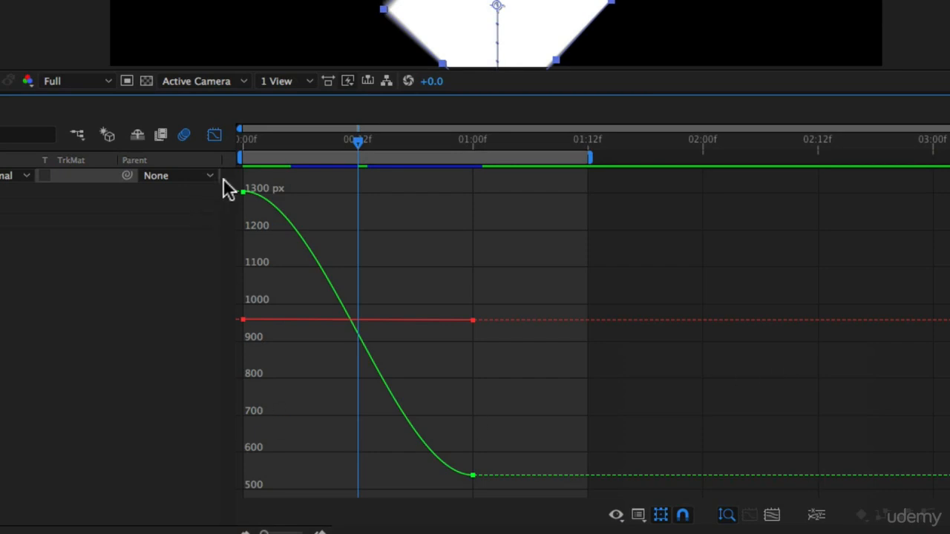
key(Home)
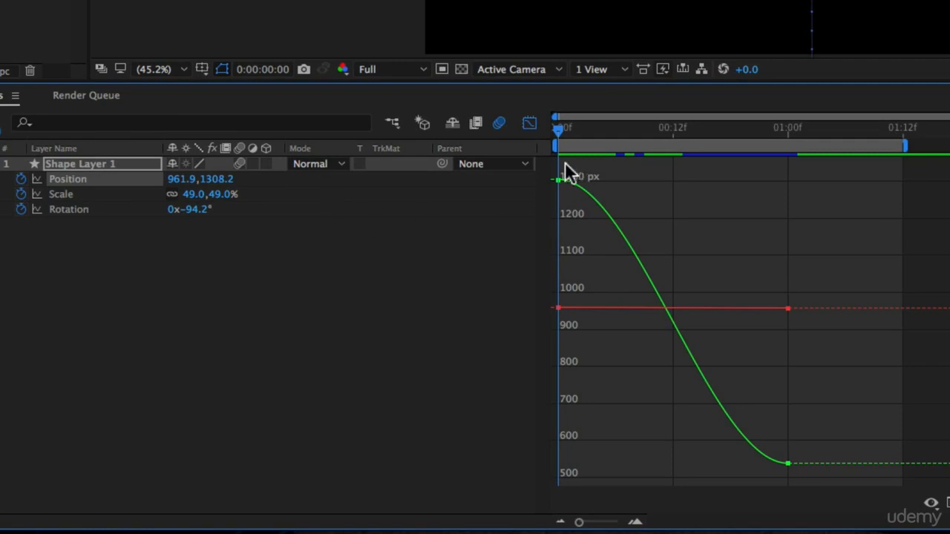
mouse_move(560, 184)
drag(564, 132, 788, 171)
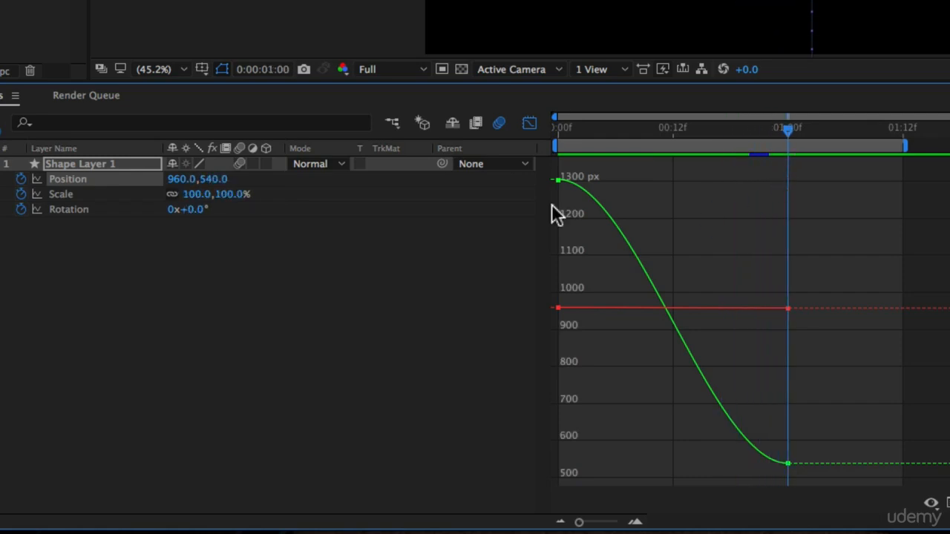
- Select all Position keyframes and switch the Graph Editor back to Edit Speed Graph
drag(552, 212, 816, 475)
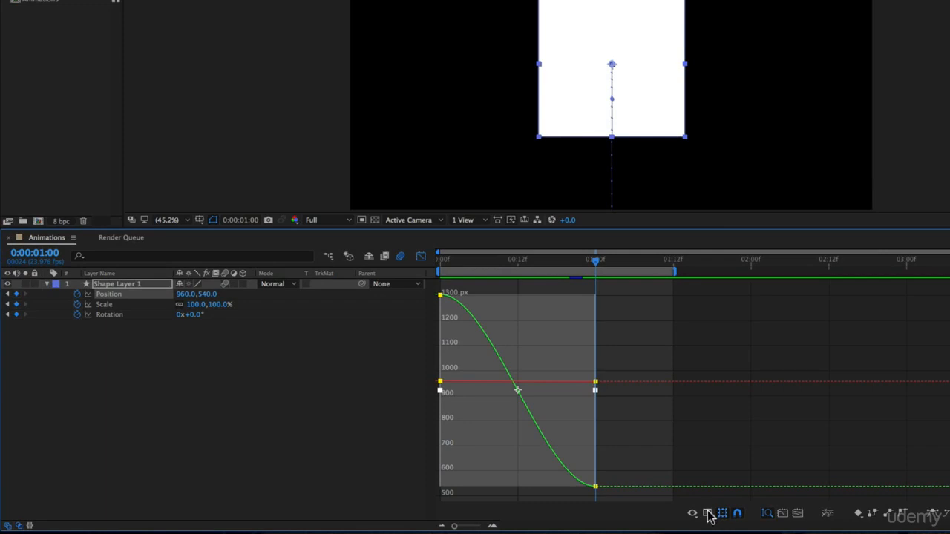
click(707, 515)
click(735, 424)
mouse_move(456, 424)
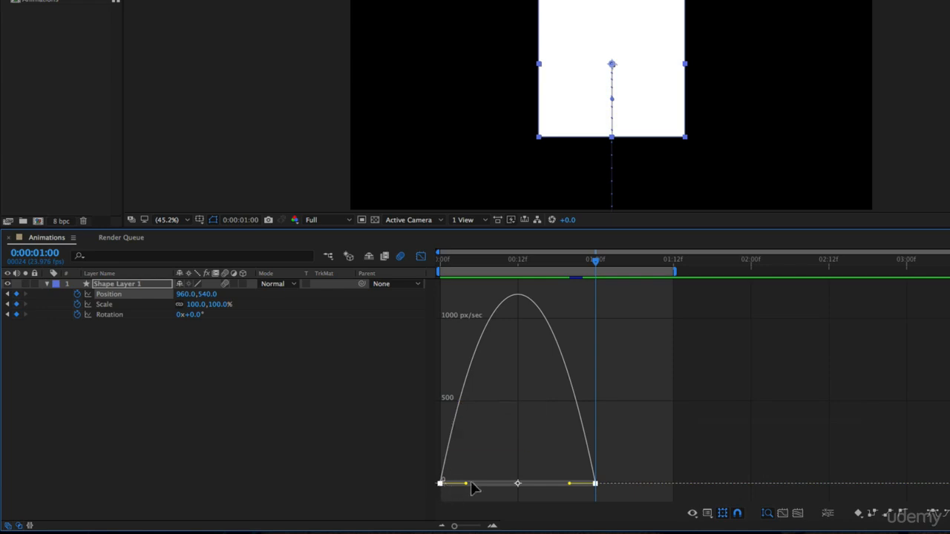
- Extend the first Position keyframe's outgoing influence handle to about the middle of the animation
click(104, 295)
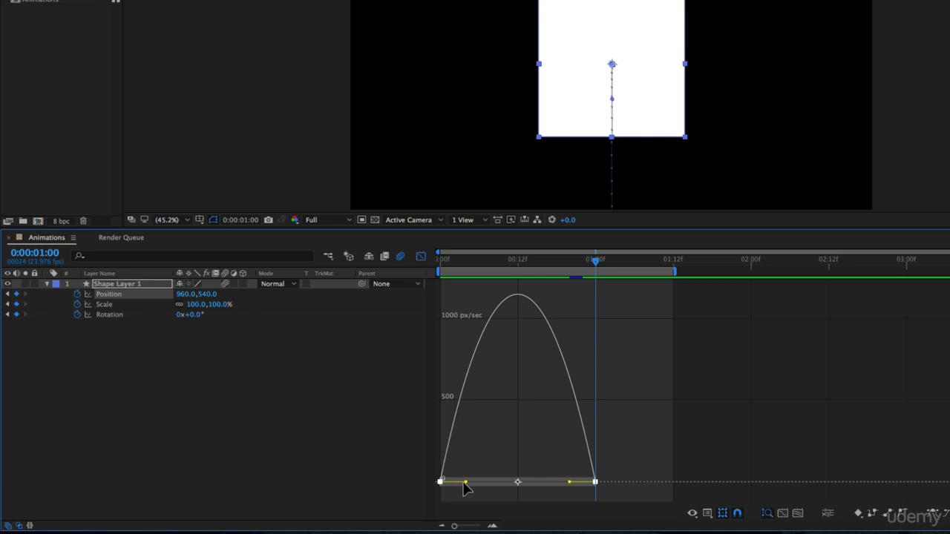
drag(467, 485, 515, 487)
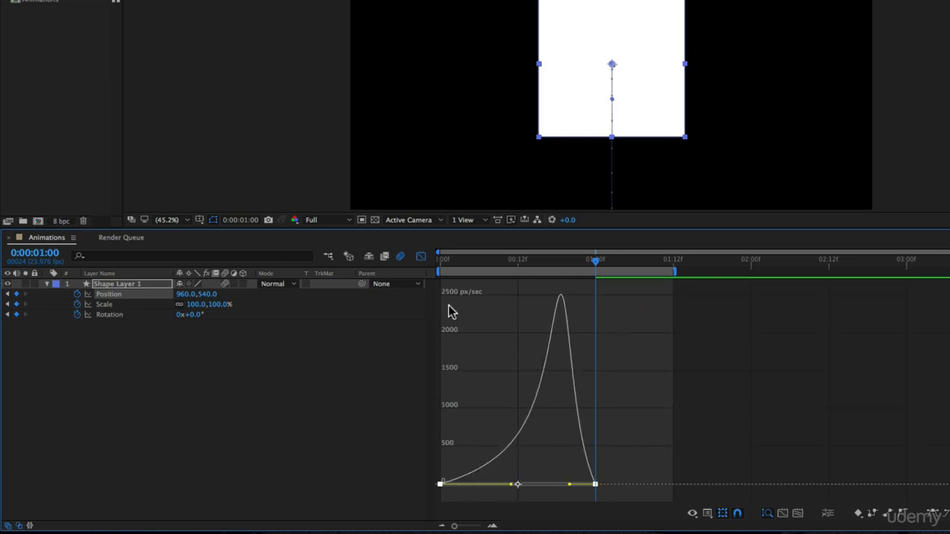
click(445, 259)
- Nudge the first keyframe's influence handle slightly and preview the animation from the start
drag(439, 273, 517, 289)
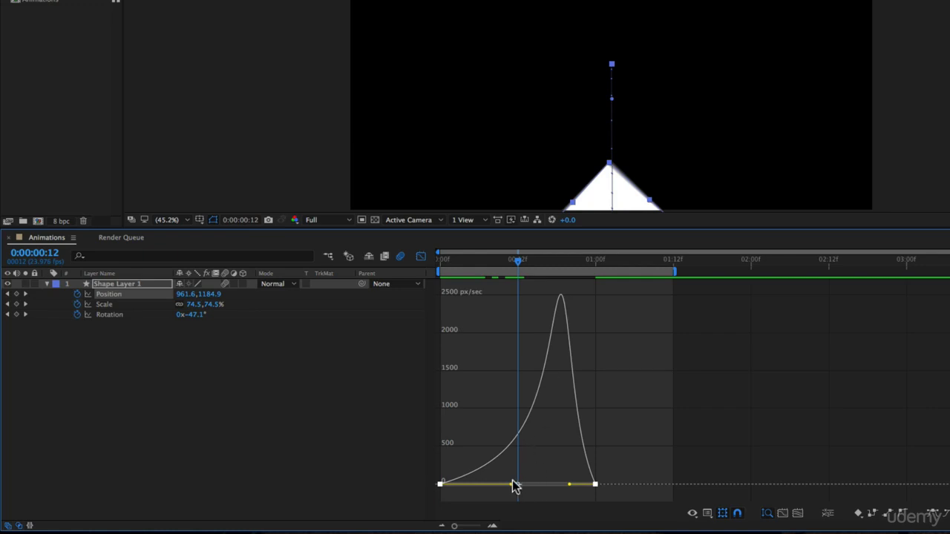
drag(512, 484, 517, 505)
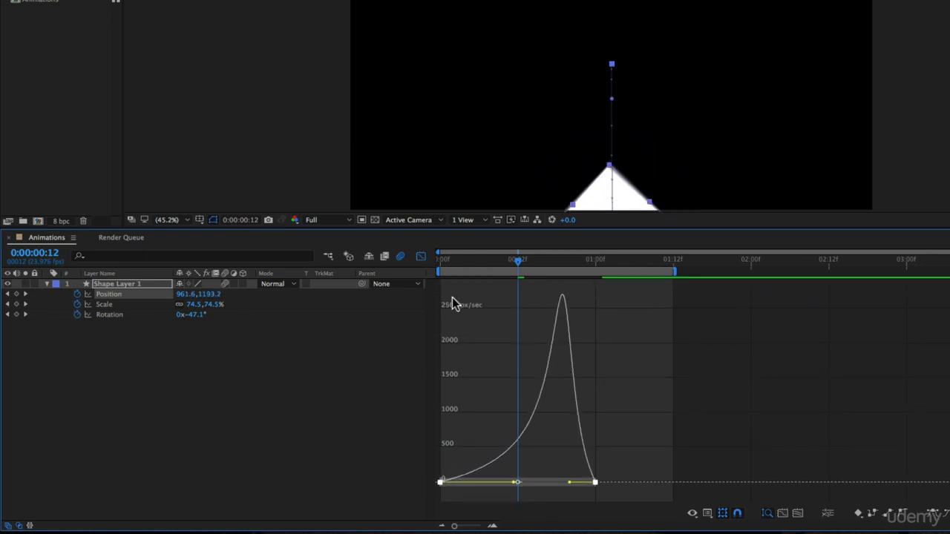
drag(446, 273, 520, 290)
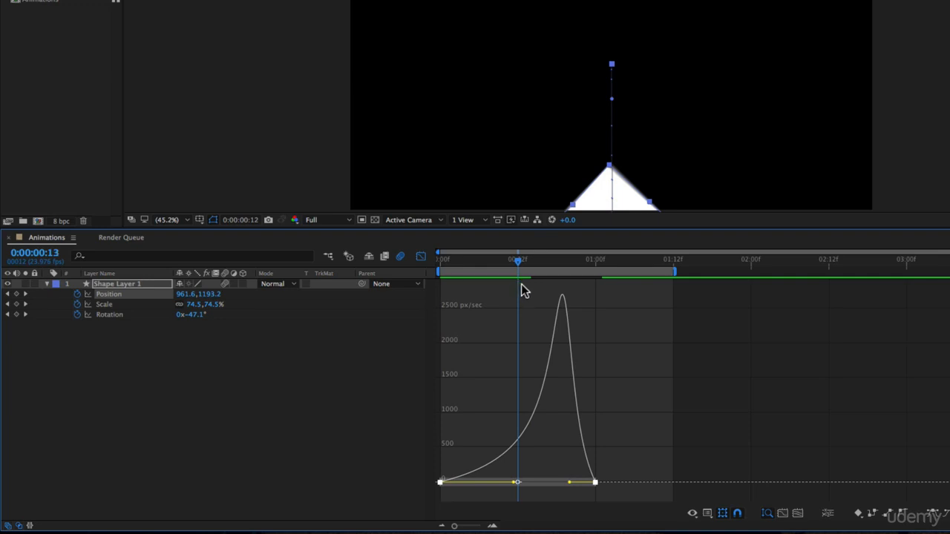
drag(522, 289, 345, 287)
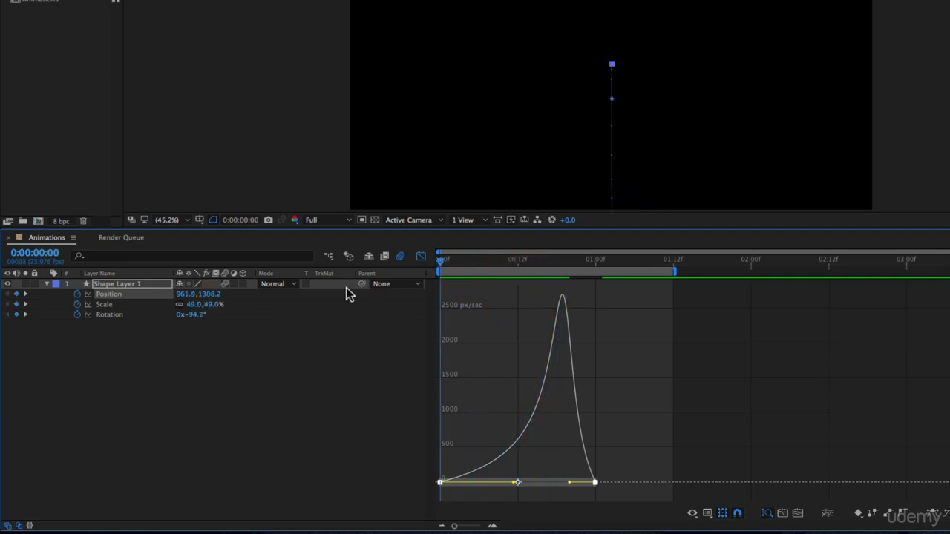
key(space)
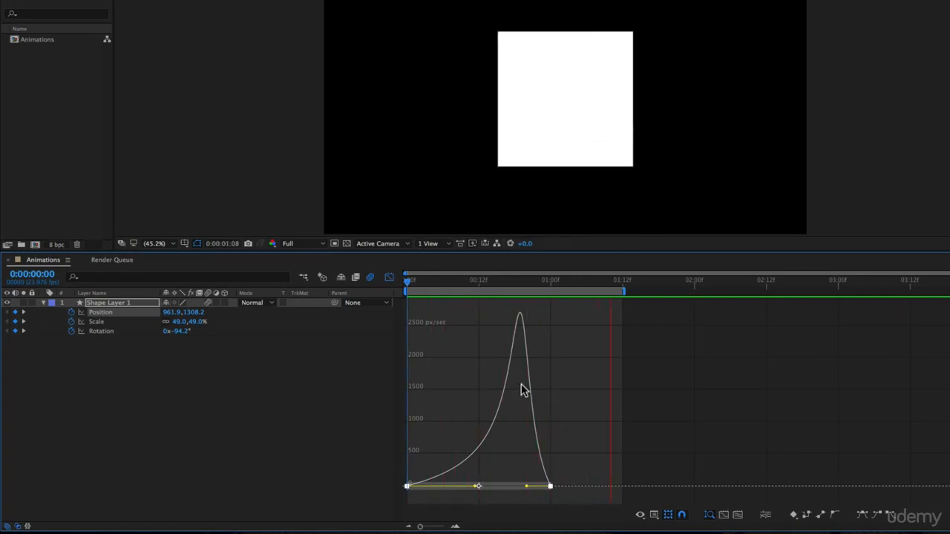
key(space)
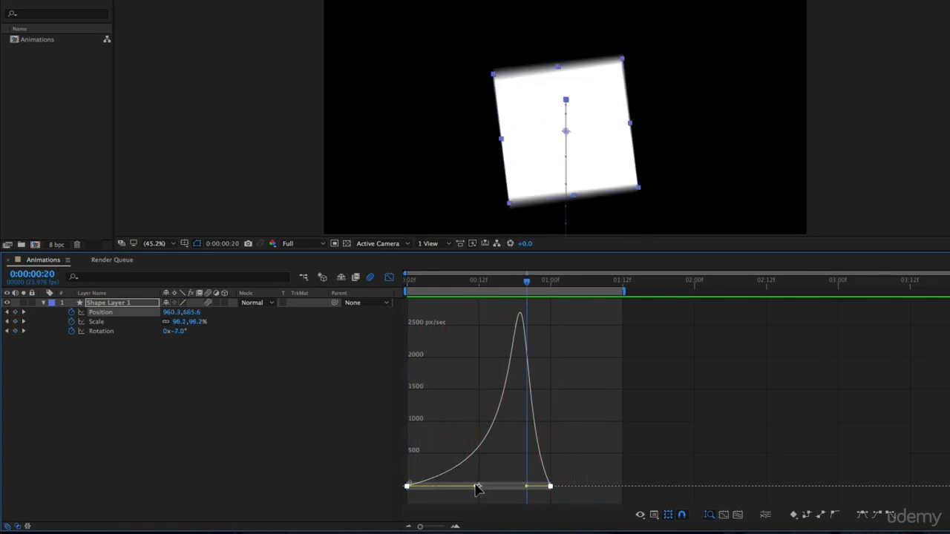
- Shorten the first keyframe's outgoing influence and lengthen the last keyframe's incoming influence to about mid-animation
drag(477, 488, 418, 494)
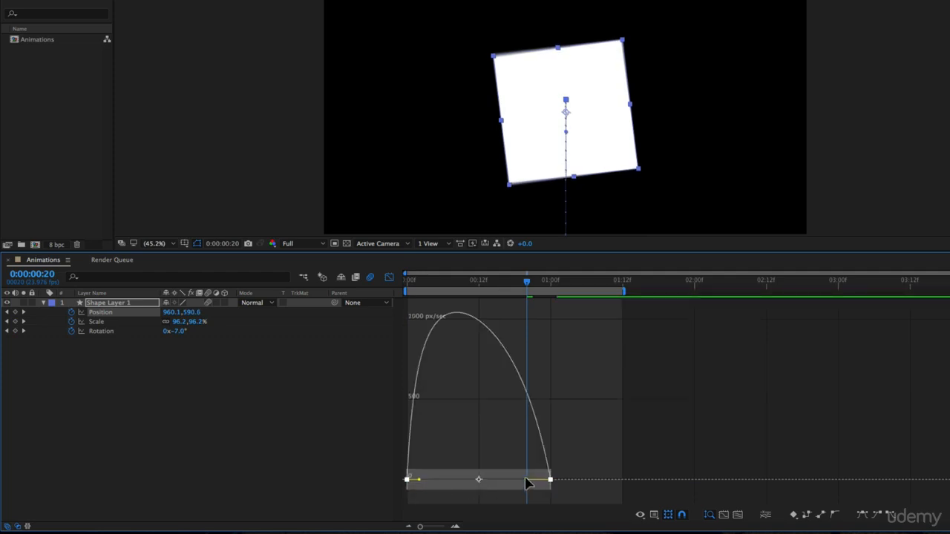
drag(526, 483, 479, 489)
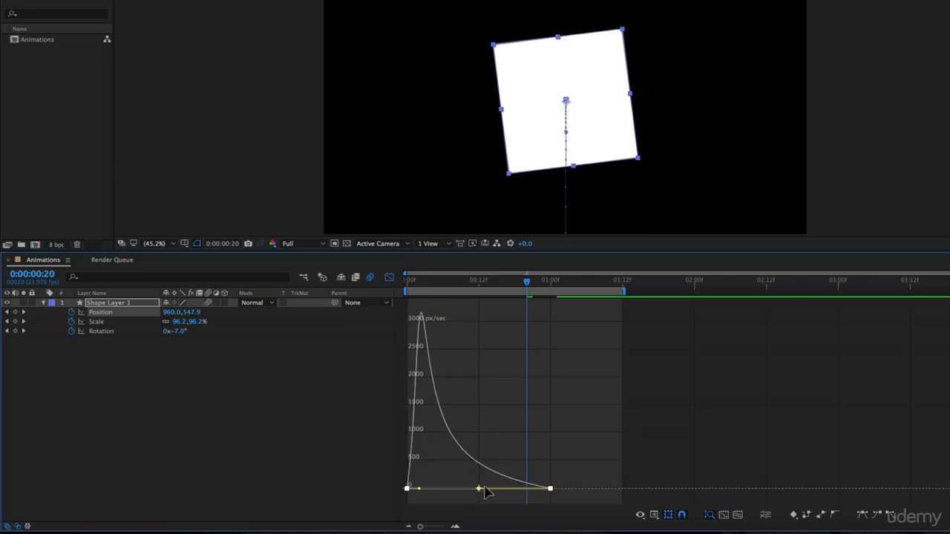
- Preview the animation from the beginning
key(Home)
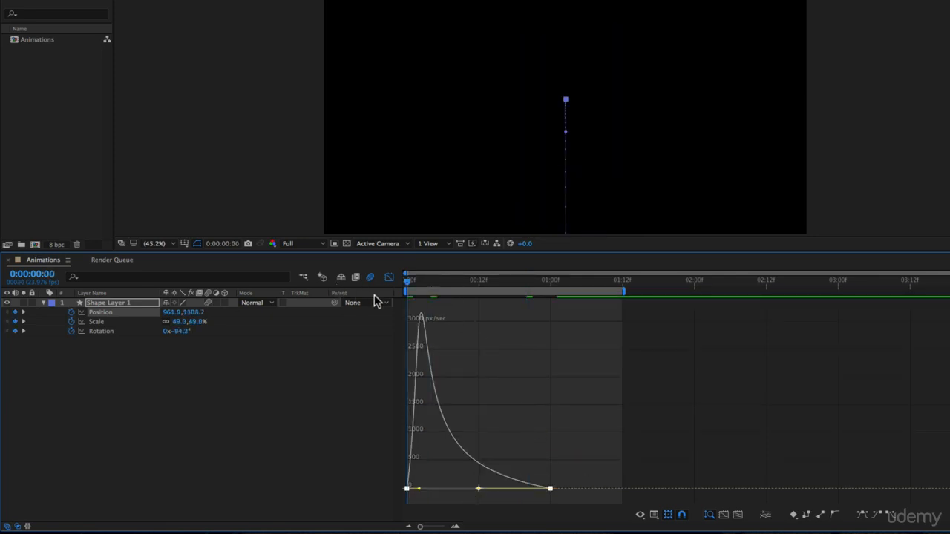
drag(410, 291, 335, 331)
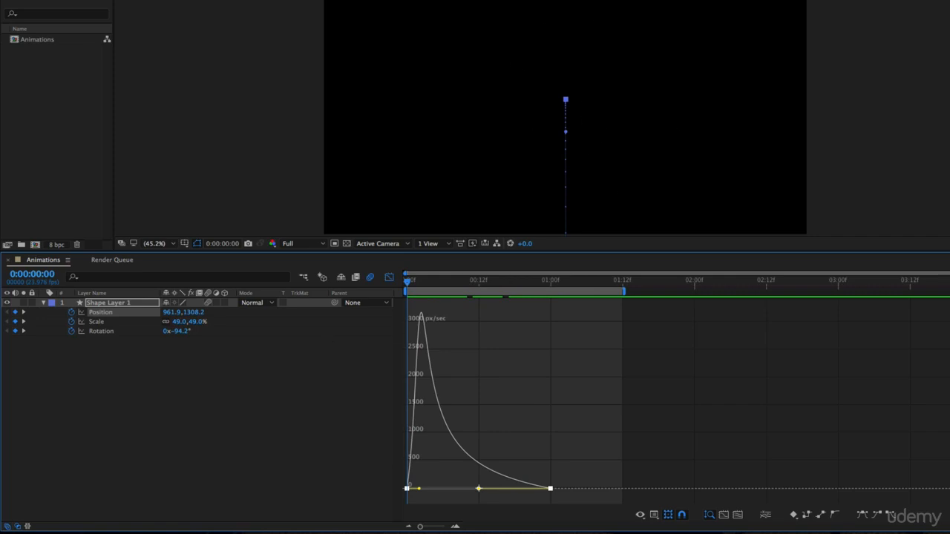
key(space)
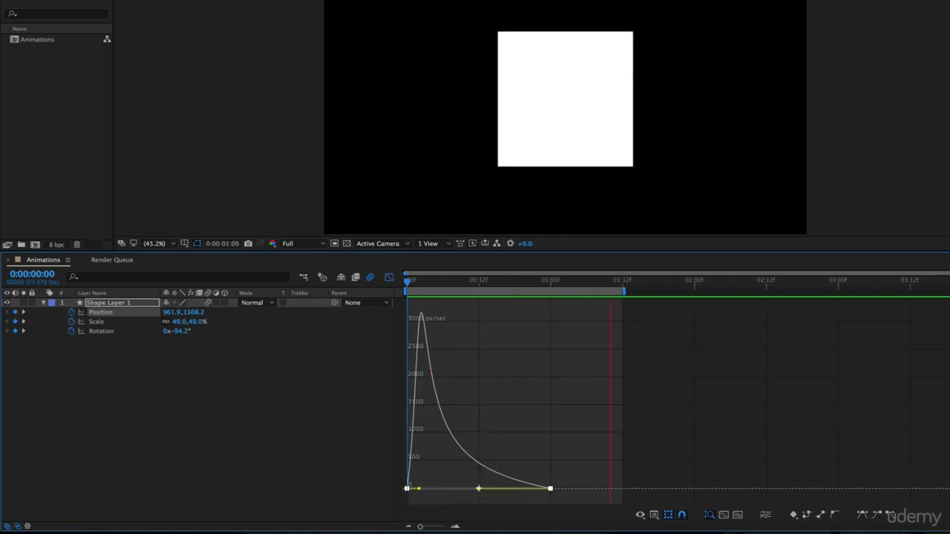
- Stop the preview, then undo and redo the last influence change to compare the two Position speed curves
key(space)
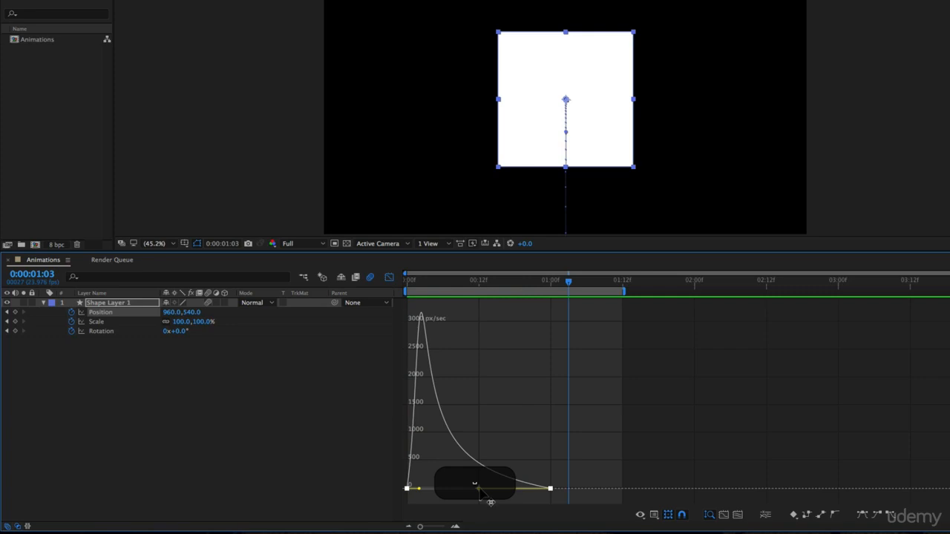
key(super+z)
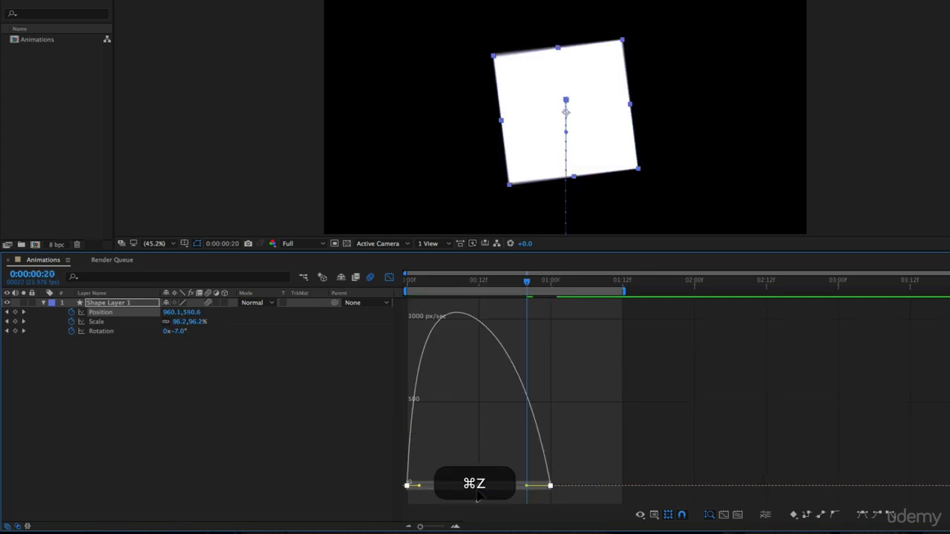
key(super+shift+z)
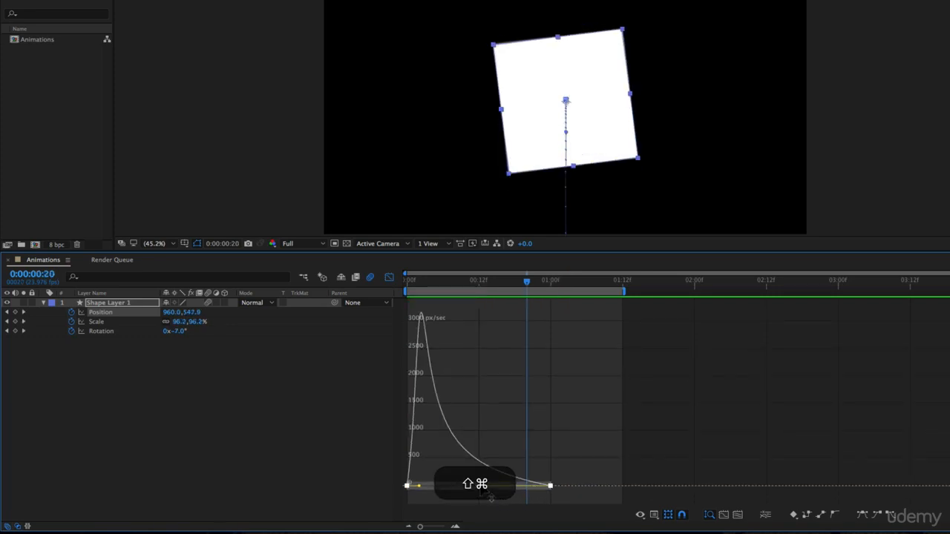
- Drag both Position keyframes' influence handles close to the middle for a sharp central speed peak, and preview it
mouse_move(479, 490)
mouse_down()
mouse_move(502, 494)
mouse_move(490, 486)
mouse_up()
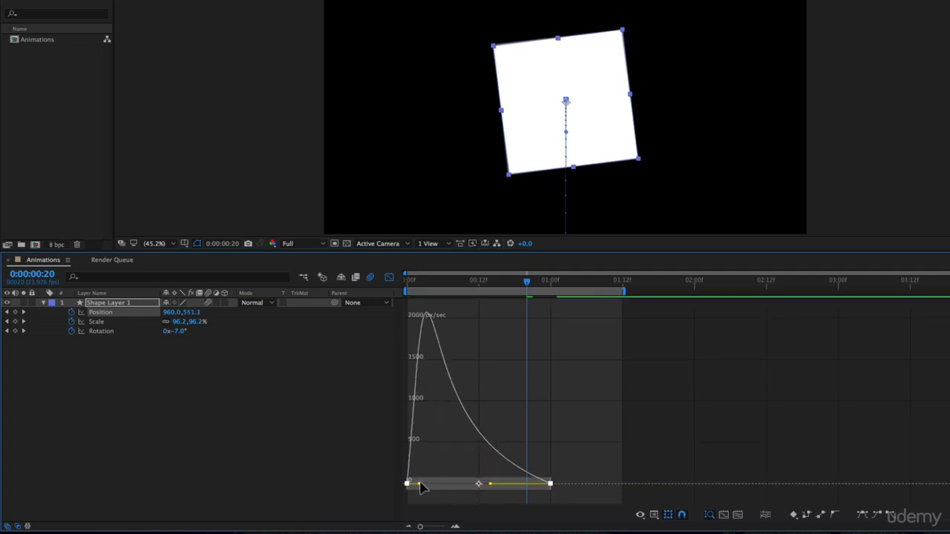
drag(420, 487, 469, 494)
mouse_move(479, 336)
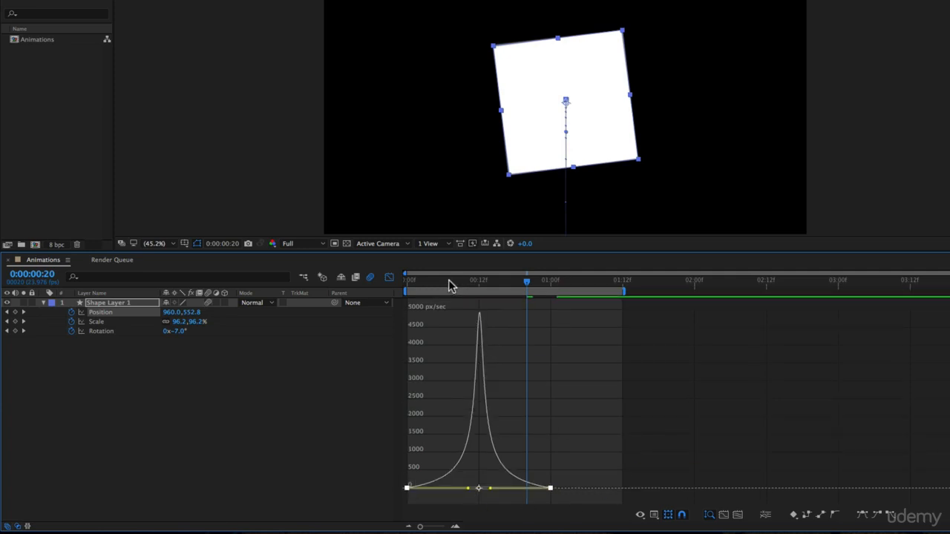
key(space)
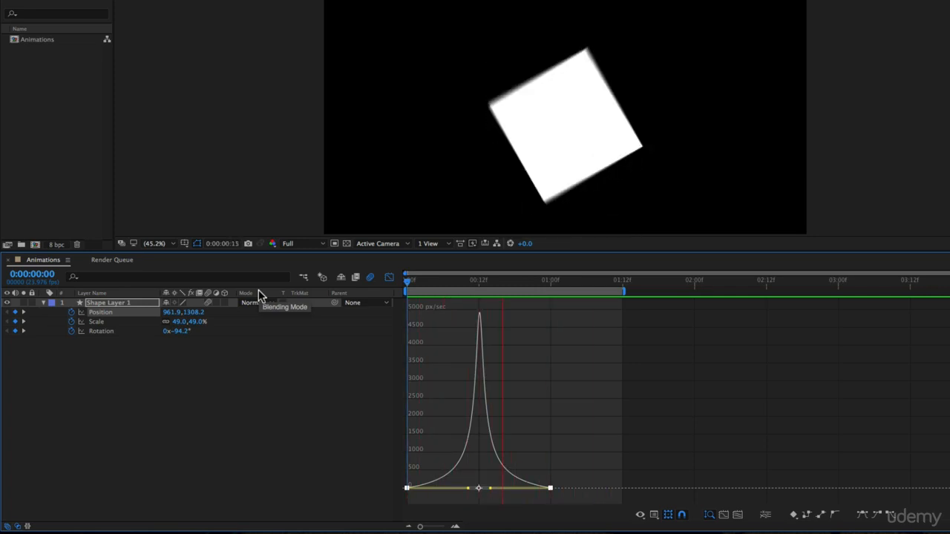
key(space)
- Show the Rotation speed graph and extend the first Rotation keyframe's outgoing influence to about mid-animation
click(123, 323)
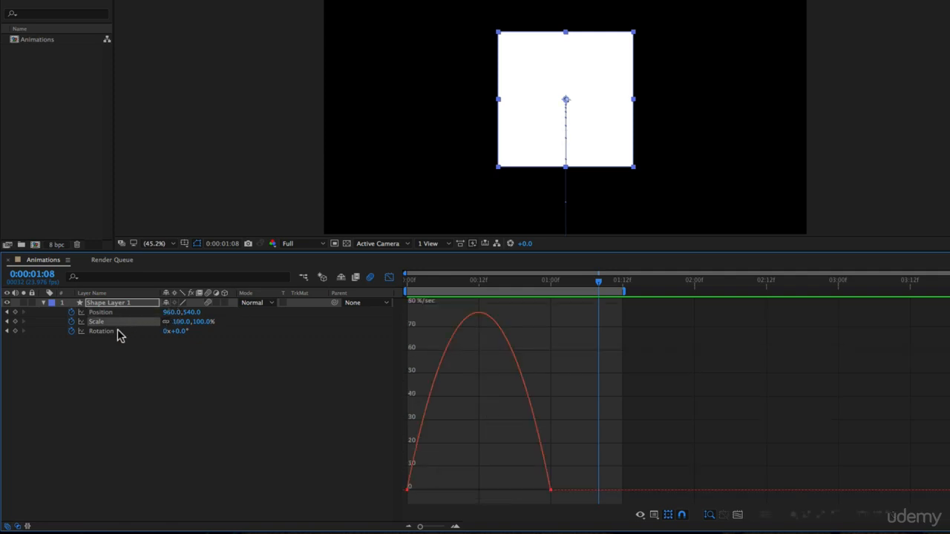
click(120, 332)
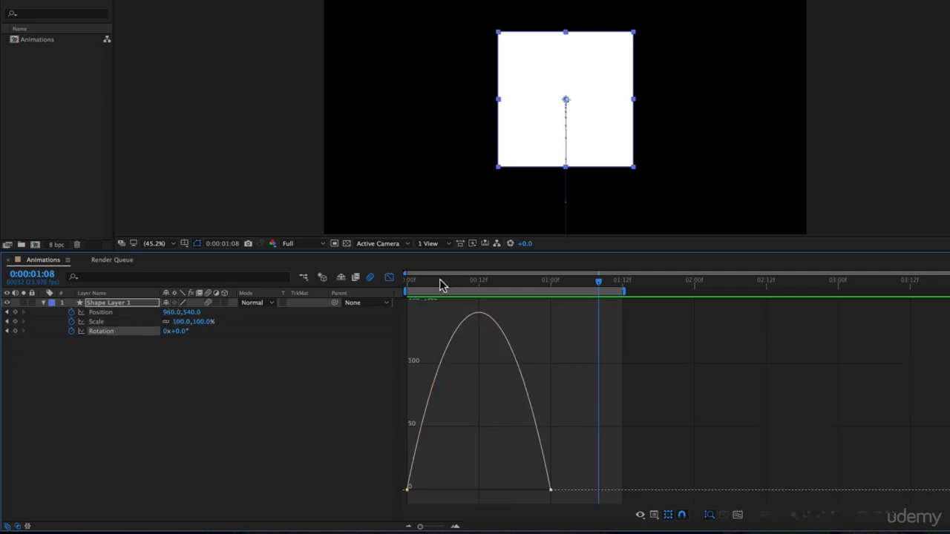
drag(439, 279, 395, 317)
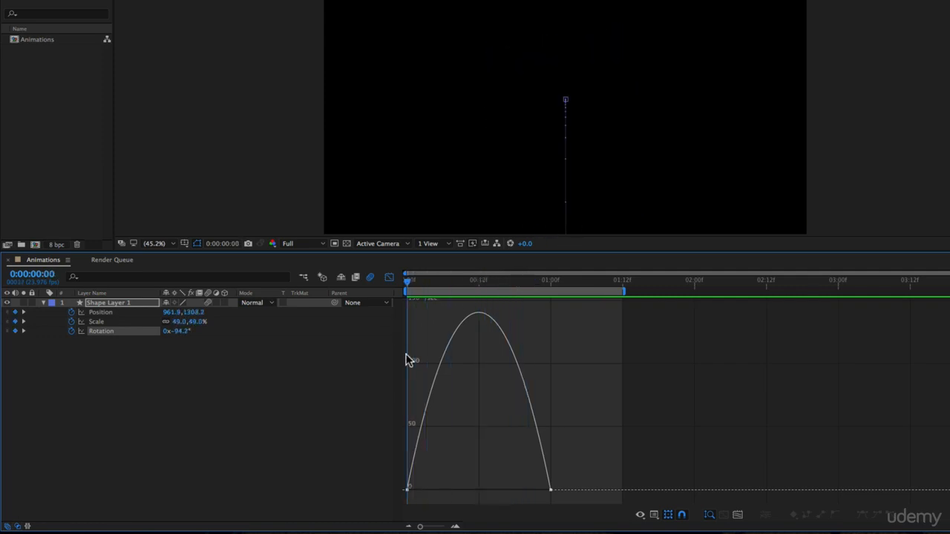
click(407, 491)
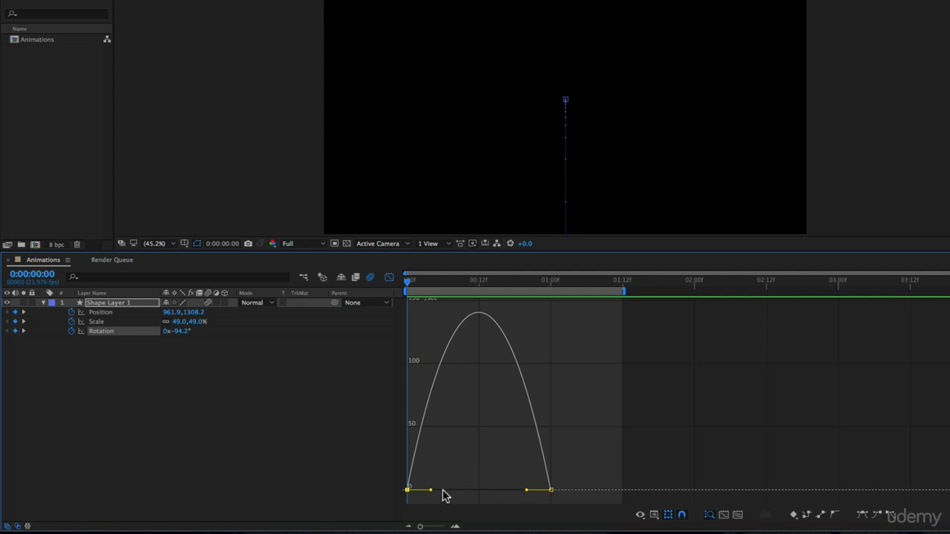
drag(430, 491, 486, 486)
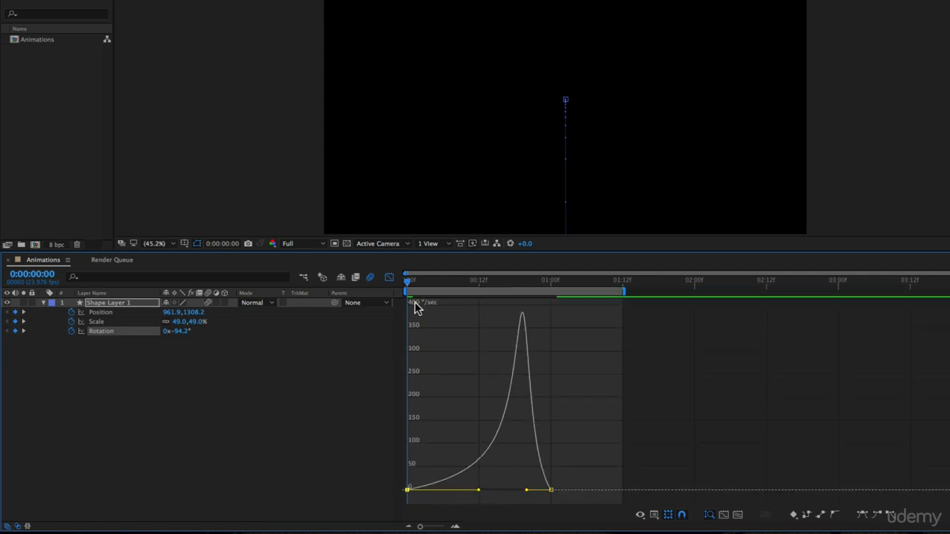
- Return to the start of the timeline and preview the animation
drag(409, 284, 331, 310)
key(space)
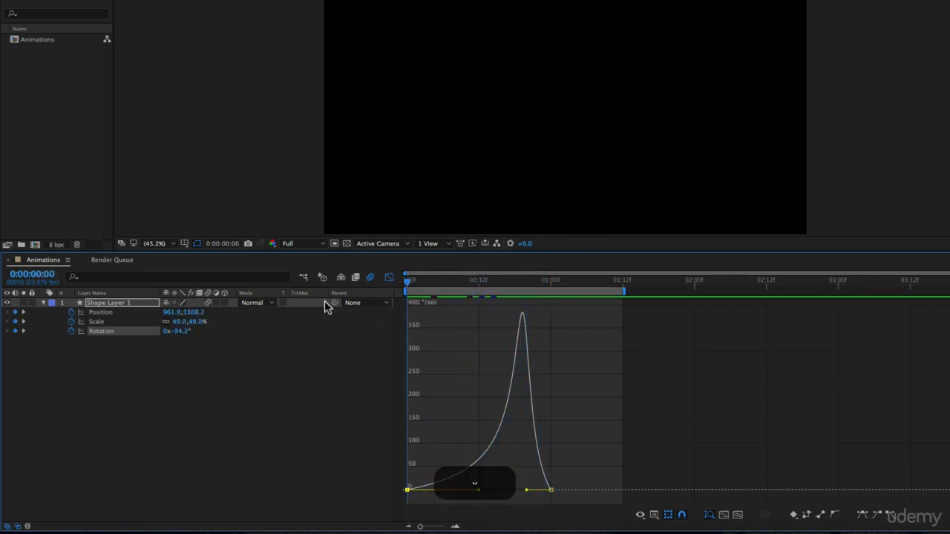